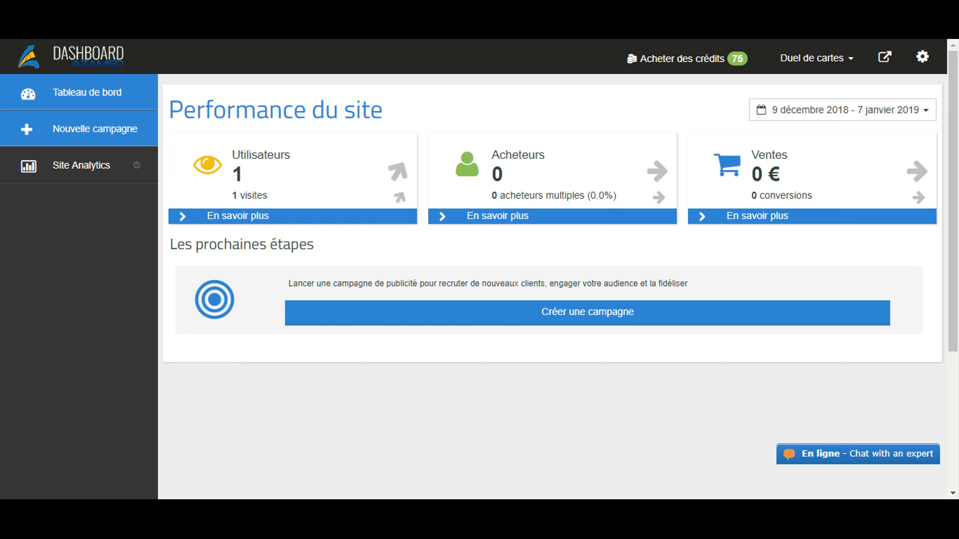
- Start a new Acquisition campaign and name it AZA-NATIVE
{"action": "left_click", "coordinate": [101, 142]}
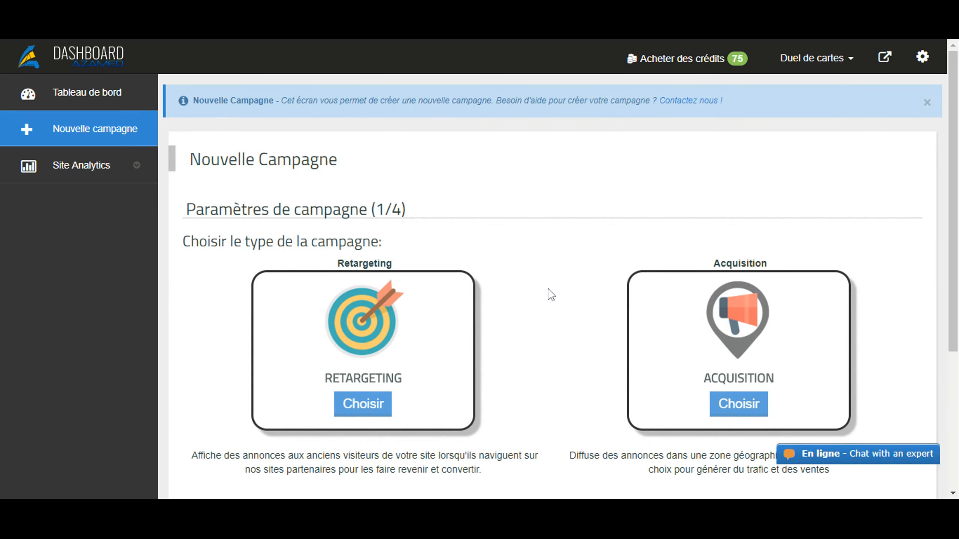
{"action": "scroll", "coordinate": [551, 295], "scroll_direction": "down", "scroll_amount": 3}
{"action": "left_click", "coordinate": [744, 246]}
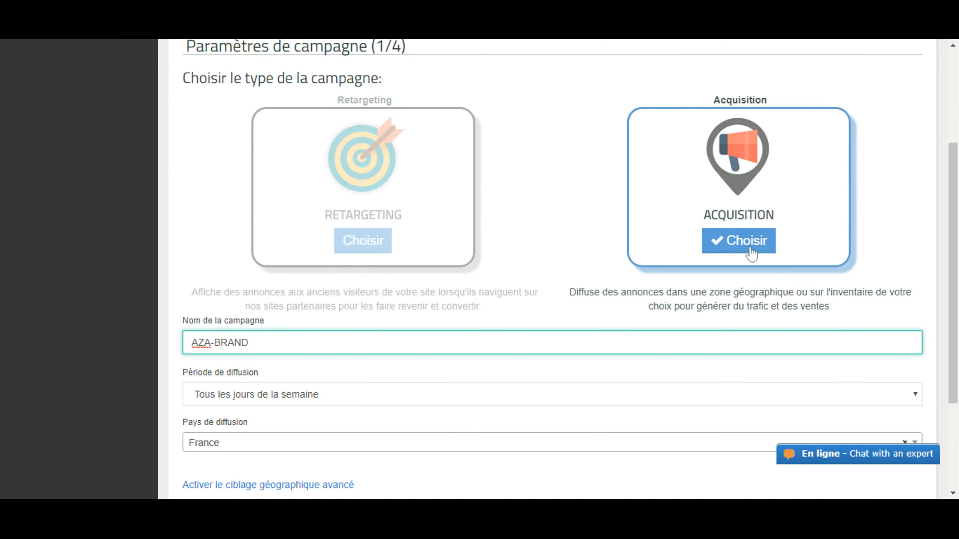
{"action": "double_click", "coordinate": [235, 343]}
{"action": "type", "text": "NATIVE"}
{"action": "scroll", "coordinate": [295, 327], "scroll_direction": "down", "scroll_amount": 2}
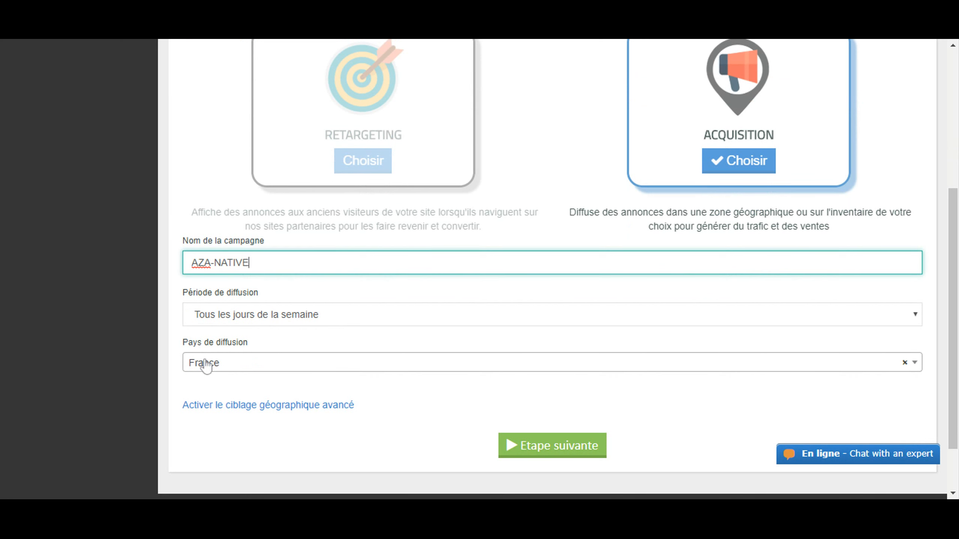
- Look through the available broadcast countries while keeping France as the campaign's country
{"action": "left_click", "coordinate": [224, 369]}
{"action": "scroll", "coordinate": [255, 325], "scroll_direction": "down", "scroll_amount": 10}
{"action": "scroll", "coordinate": [255, 325], "scroll_direction": "down", "scroll_amount": 15}
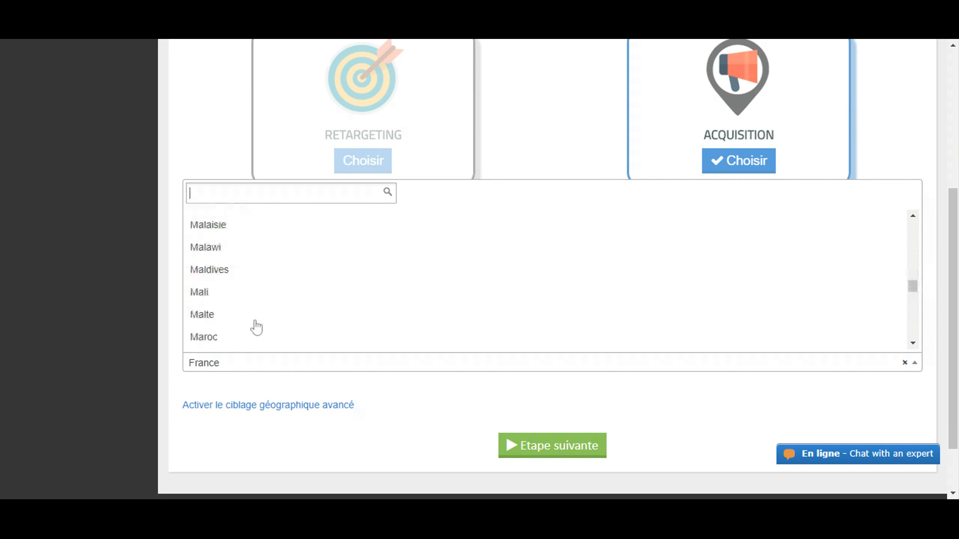
{"action": "scroll", "coordinate": [255, 325], "scroll_direction": "up", "scroll_amount": 10}
{"action": "scroll", "coordinate": [255, 325], "scroll_direction": "up", "scroll_amount": 2}
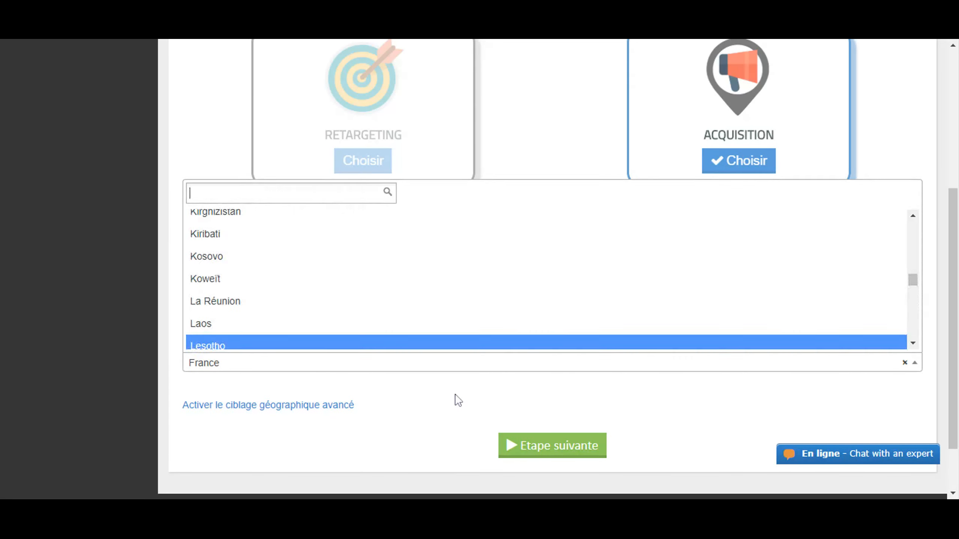
{"action": "left_click", "coordinate": [458, 398]}
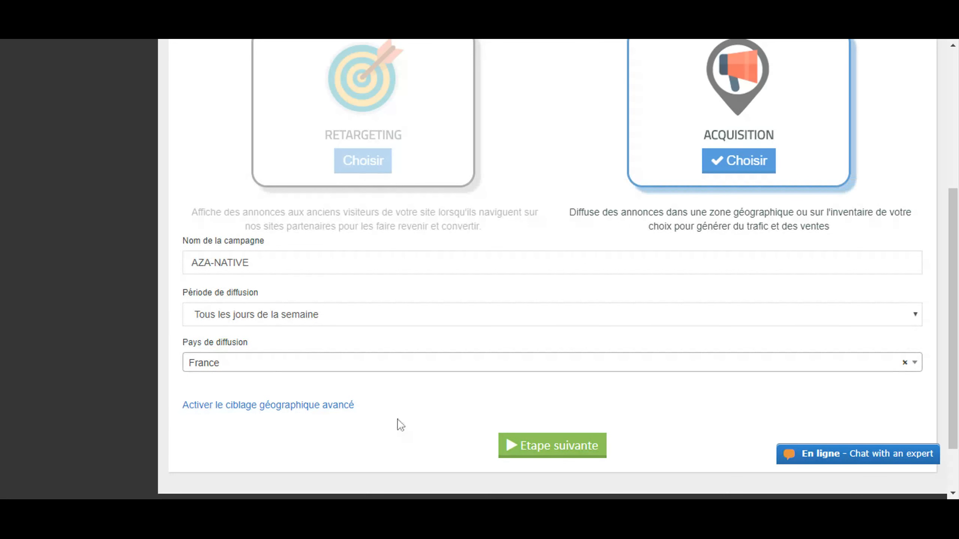
- Continue to the broadcast network stage and choose Annonces Natives as the ad network
{"action": "scroll", "coordinate": [406, 422], "scroll_direction": "down", "scroll_amount": 2}
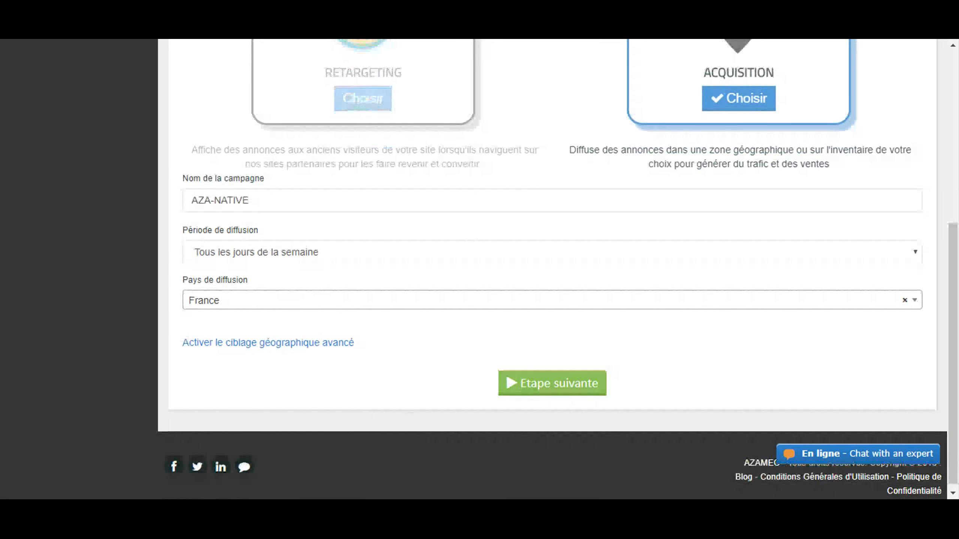
{"action": "left_click", "coordinate": [546, 391]}
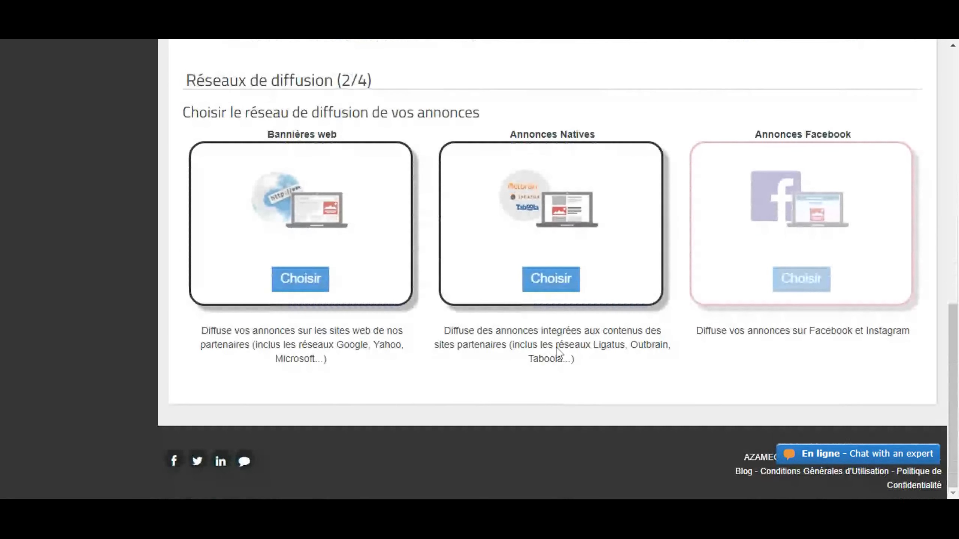
{"action": "left_click", "coordinate": [560, 293]}
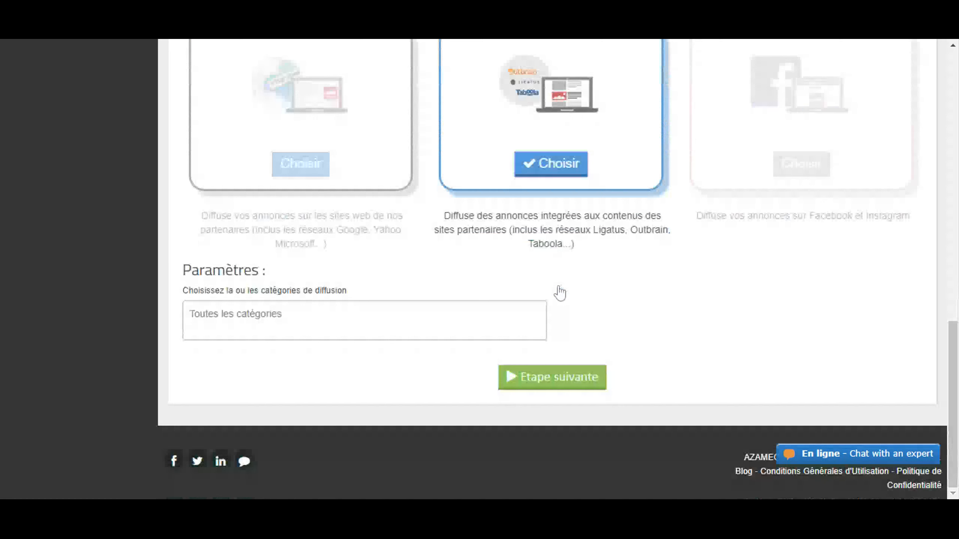
- Add Jeux as the broadcast category and continue to the ad creation stage
{"action": "left_click", "coordinate": [365, 321]}
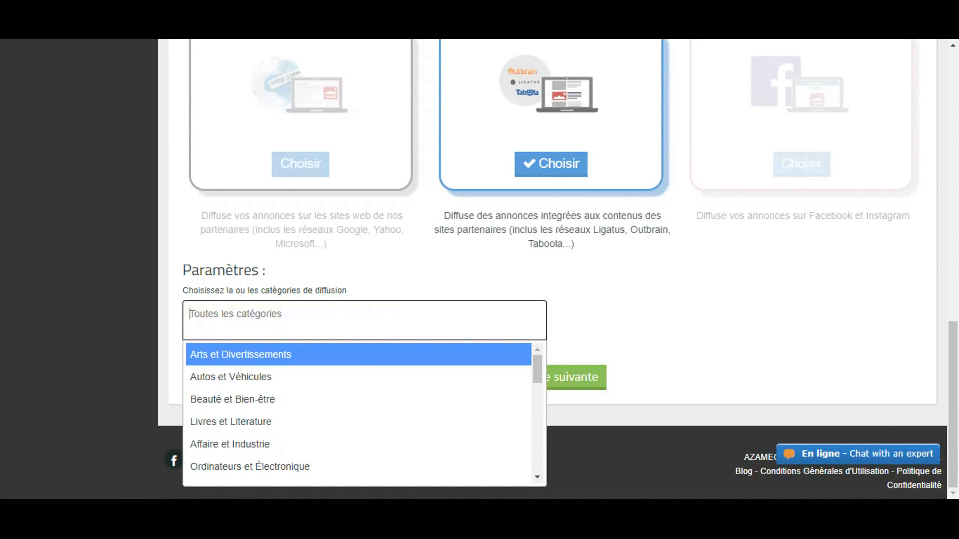
{"action": "scroll", "coordinate": [386, 431], "scroll_direction": "down", "scroll_amount": 4}
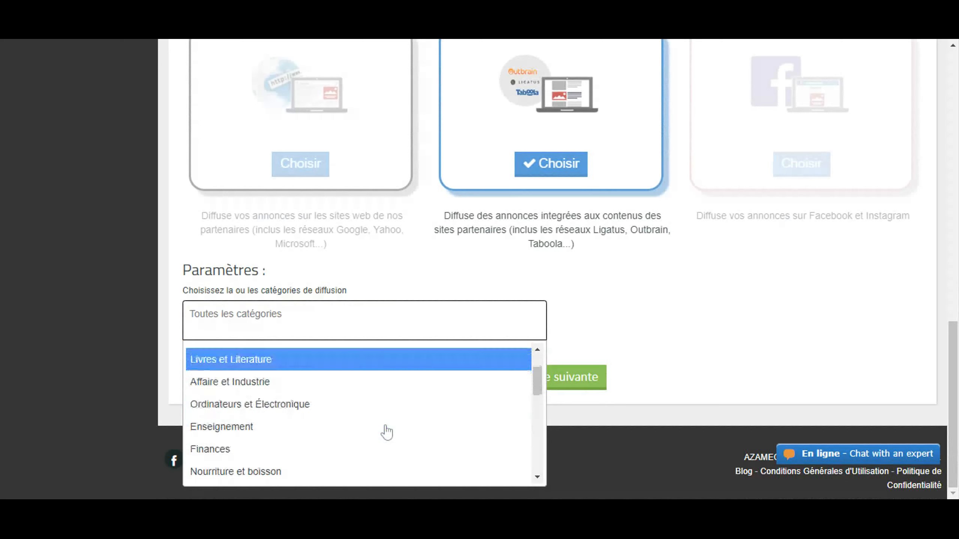
{"action": "left_click", "coordinate": [234, 431]}
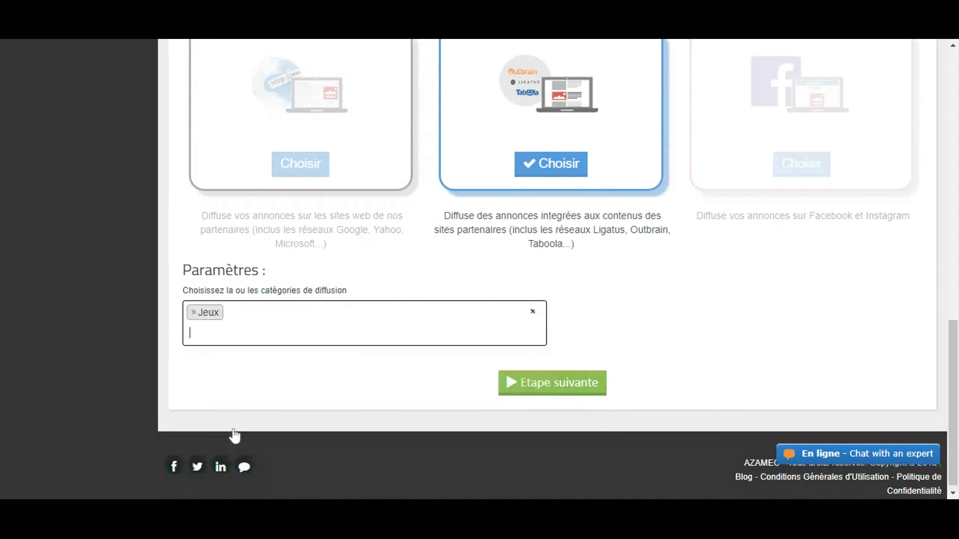
{"action": "left_click", "coordinate": [511, 384]}
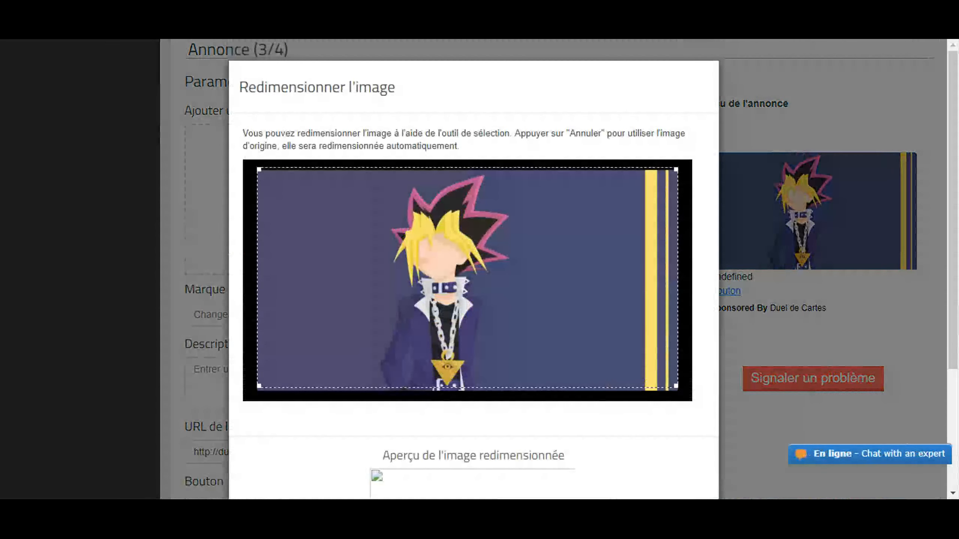
- Finish the ad image resizing and enter "Duel de cartes" as the brand name
{"action": "scroll", "coordinate": [321, 438], "scroll_direction": "down", "scroll_amount": 5}
{"action": "left_click", "coordinate": [624, 452]}
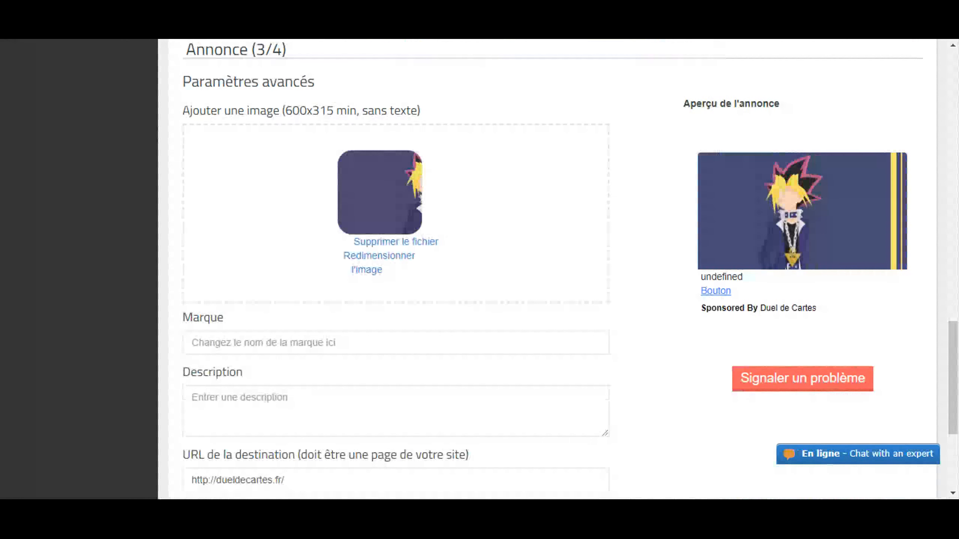
{"action": "scroll", "coordinate": [368, 340], "scroll_direction": "down", "scroll_amount": 1}
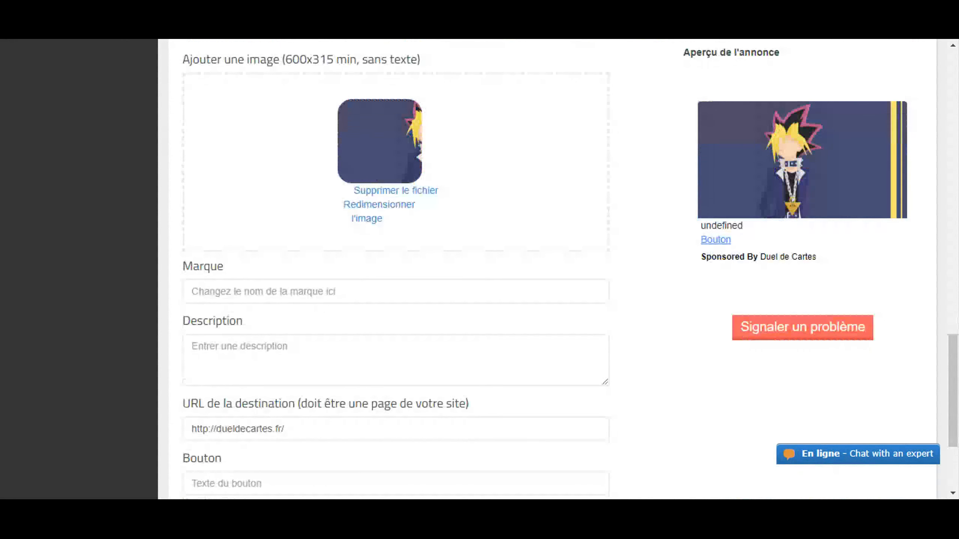
{"action": "left_click", "coordinate": [340, 289]}
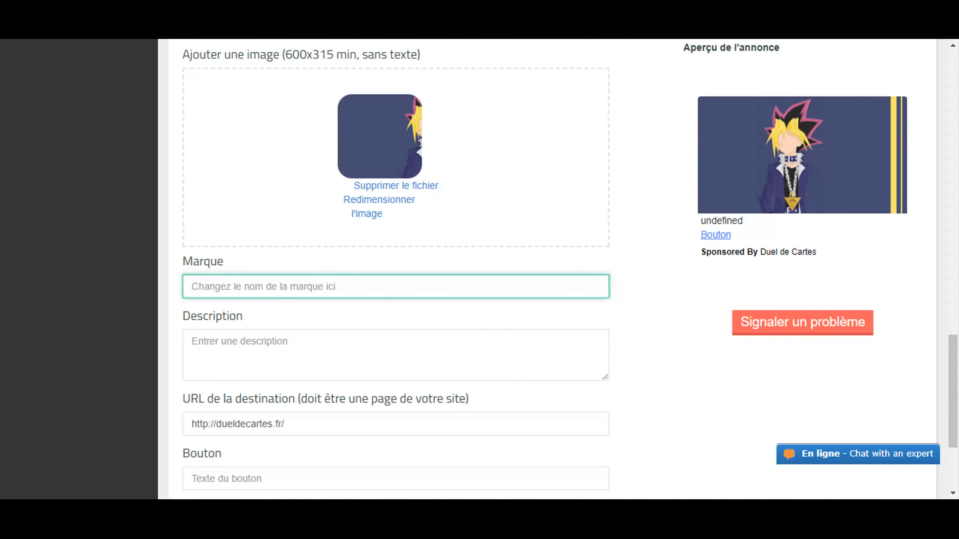
{"action": "type", "text": "Duel de cartes"}
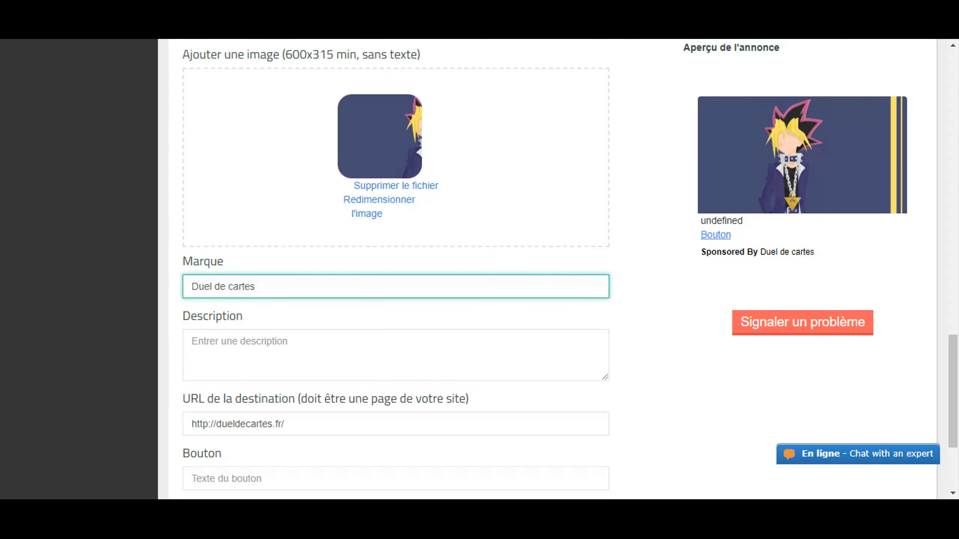
- Enter the ad description "La boutique 100% jeux de cartes à collectionner"
{"action": "left_click", "coordinate": [301, 332]}
{"action": "type", "text": "La"}
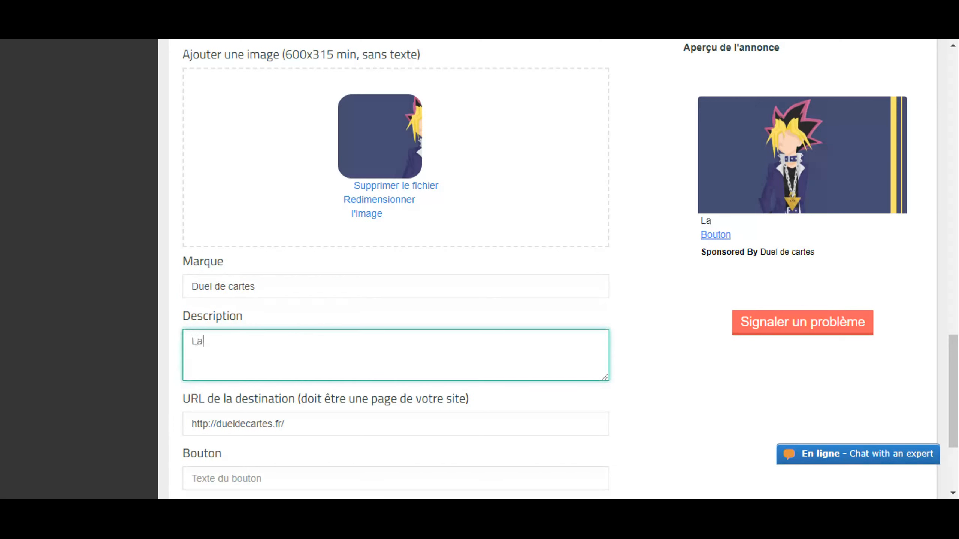
{"action": "type", "text": " boutique "}
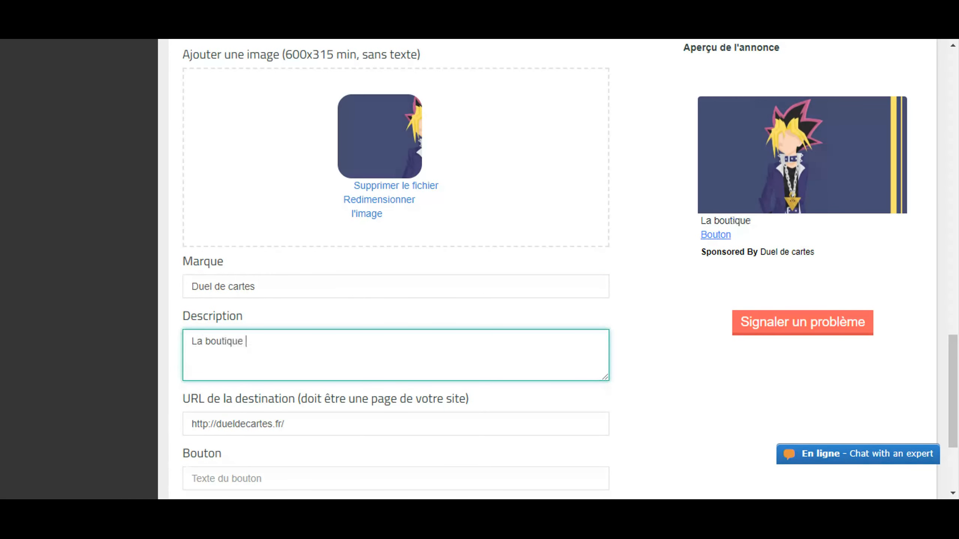
{"action": "type", "text": "100% jeux"}
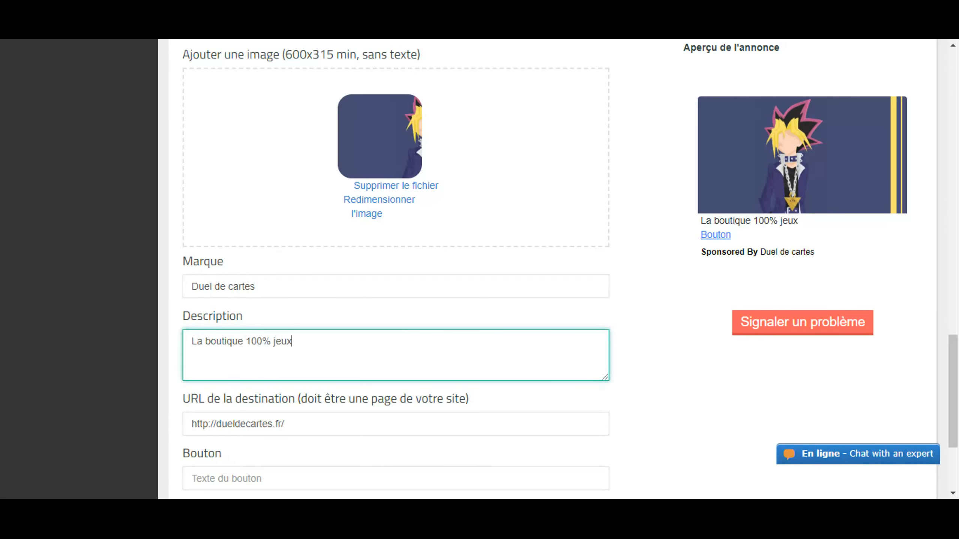
{"action": "type", "text": " de cartes "}
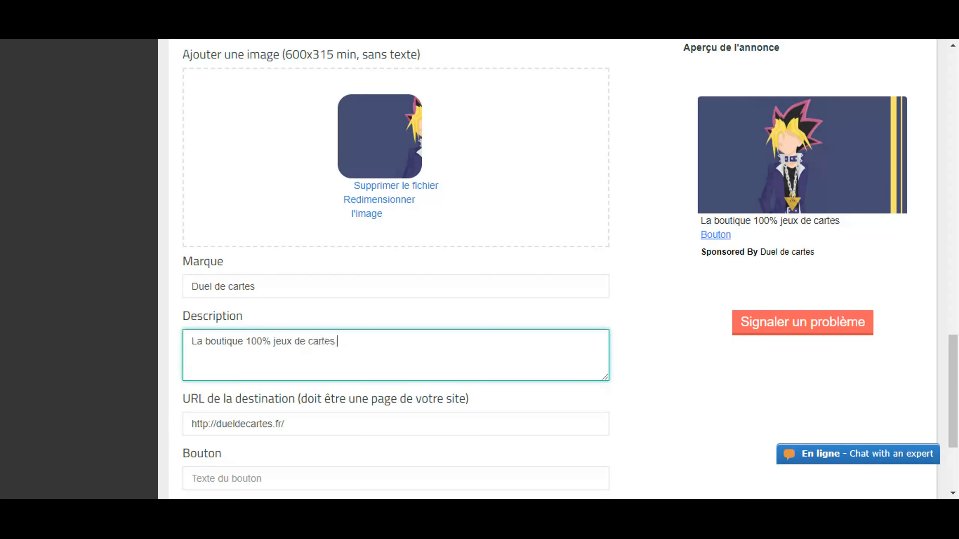
{"action": "type", "text": "à collectionner"}
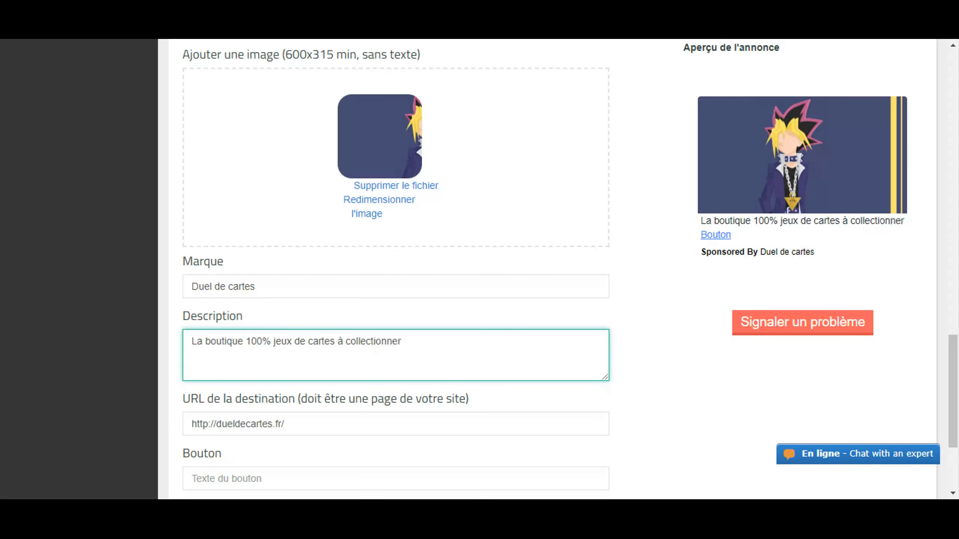
- Set the ad's button text to "Découvrir"
{"action": "scroll", "coordinate": [479, 264], "scroll_direction": "down", "scroll_amount": 2}
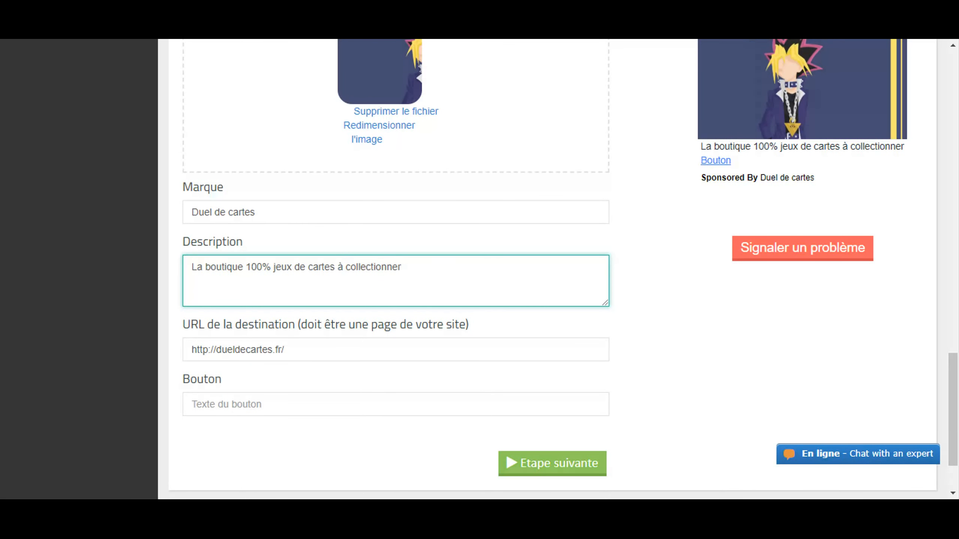
{"action": "left_click", "coordinate": [285, 405]}
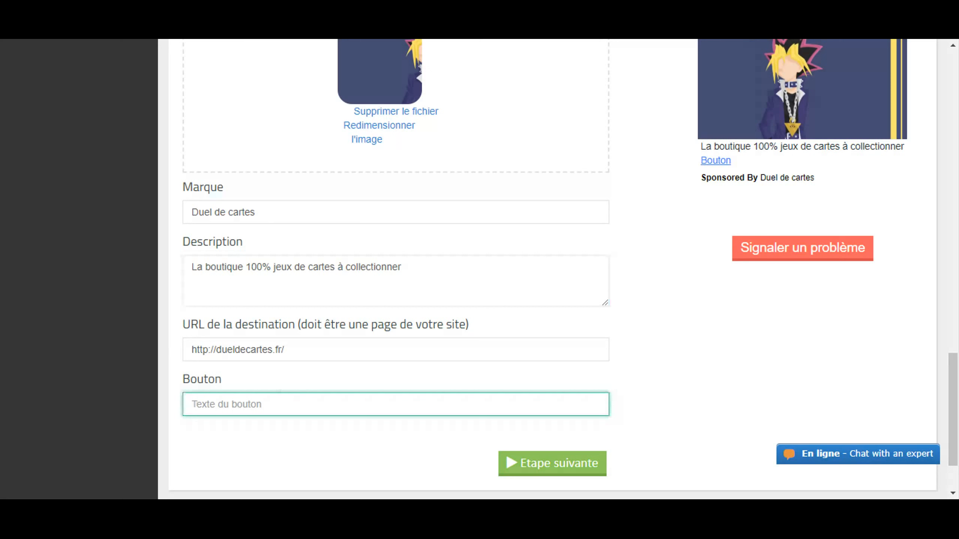
{"action": "type", "text": "D"}
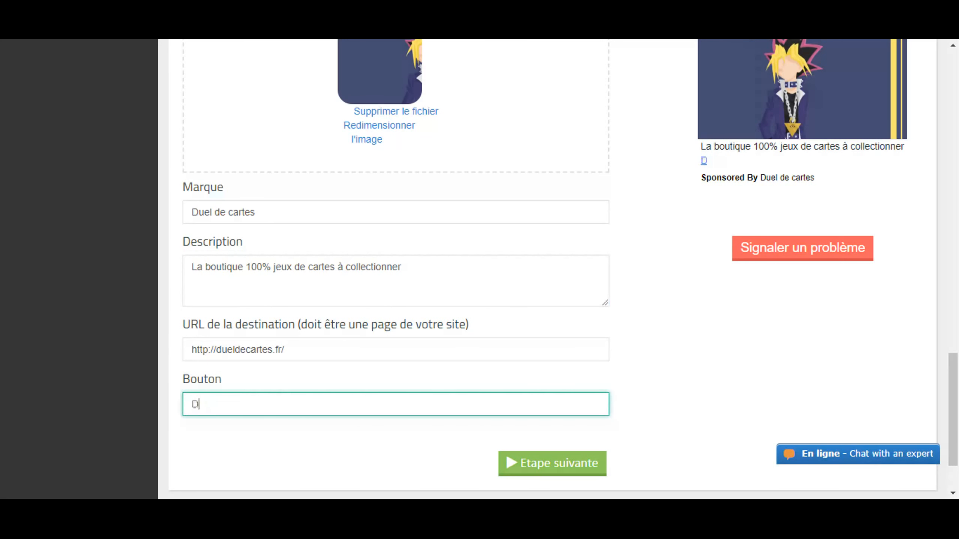
{"action": "type", "text": "écouvrir"}
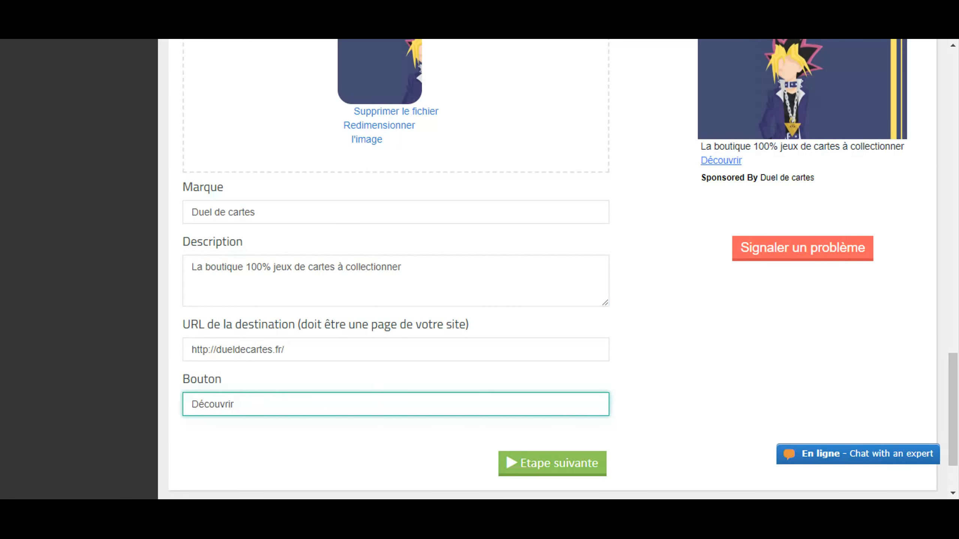
{"action": "scroll", "coordinate": [563, 264], "scroll_direction": "down", "scroll_amount": 1}
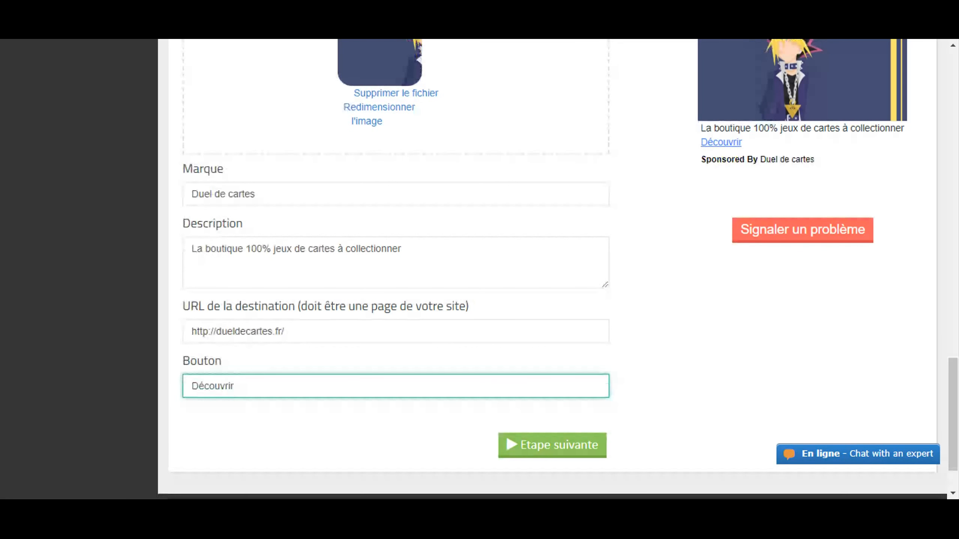
- Correct the brand name to "Duel de Cartes" and continue to the budget stage
{"action": "scroll", "coordinate": [558, 270], "scroll_direction": "up", "scroll_amount": 3}
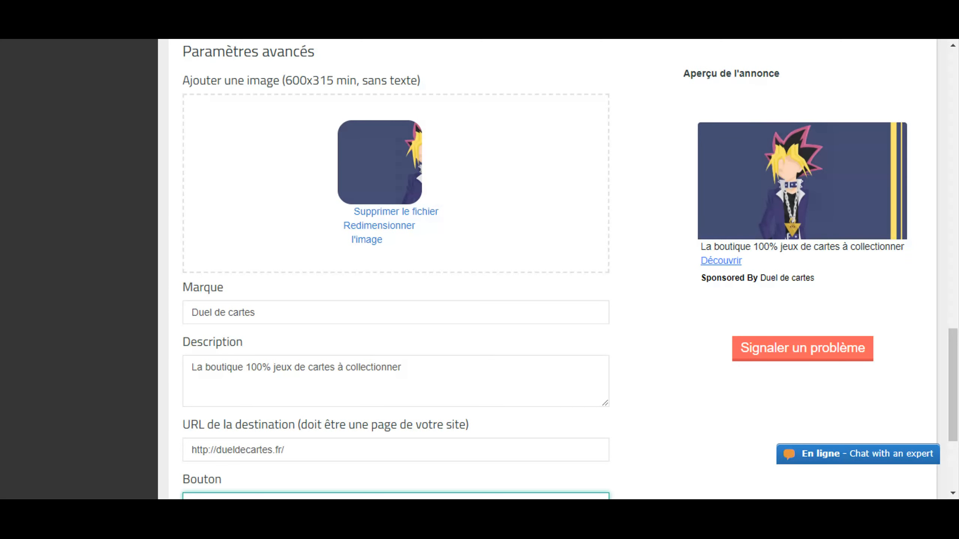
{"action": "left_click", "coordinate": [233, 313]}
{"action": "key", "text": "BackSpace"}
{"action": "type", "text": "C"}
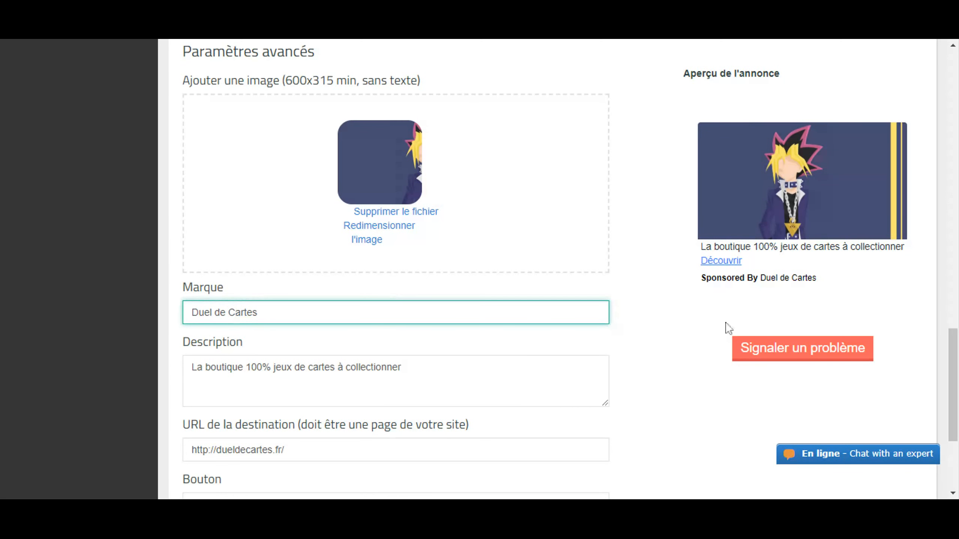
{"action": "scroll", "coordinate": [729, 328], "scroll_direction": "down", "scroll_amount": 5}
{"action": "left_click", "coordinate": [560, 378]}
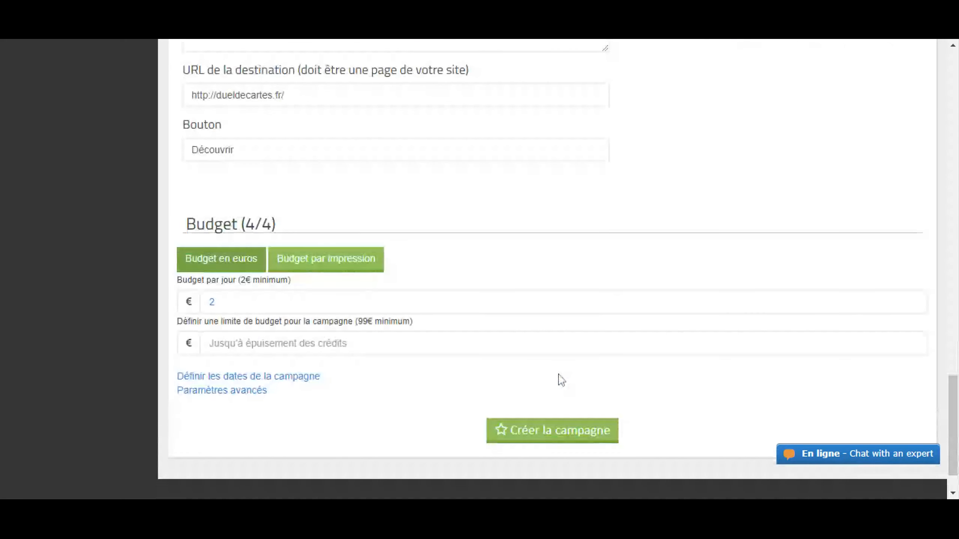
- Try a daily budget of 3 €, view the impression-based budget option and return to the budget in euros
{"action": "double_click", "coordinate": [213, 302]}
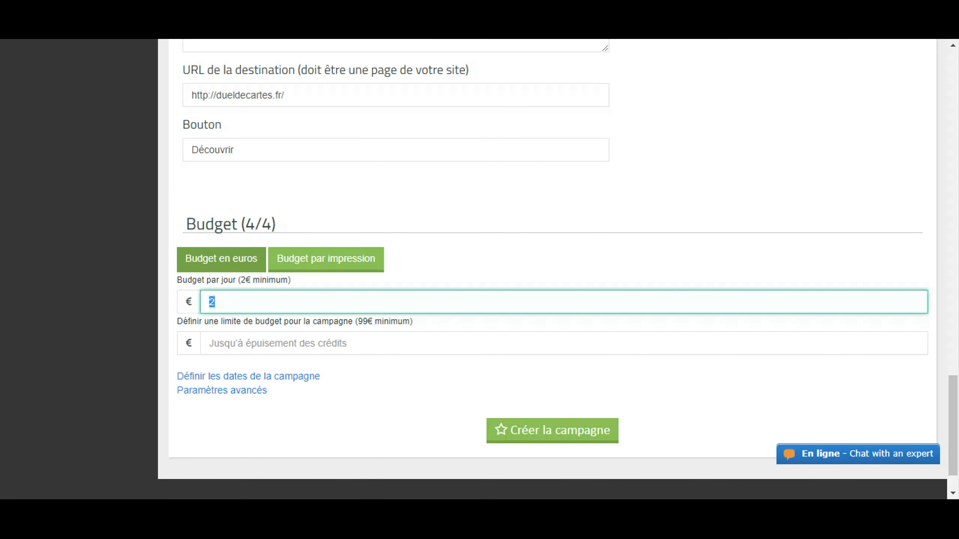
{"action": "type", "text": "3"}
{"action": "scroll", "coordinate": [551, 264], "scroll_direction": "down", "scroll_amount": 1}
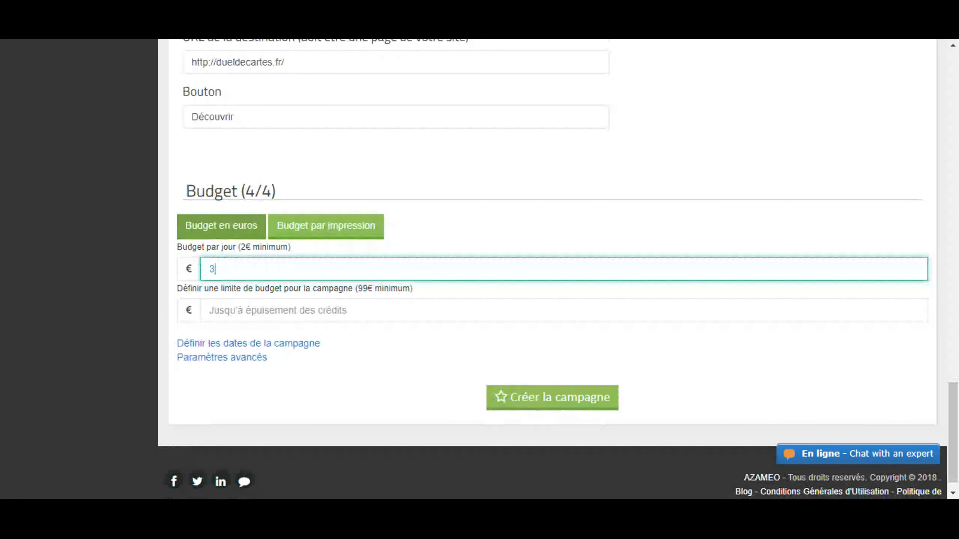
{"action": "left_click", "coordinate": [339, 233]}
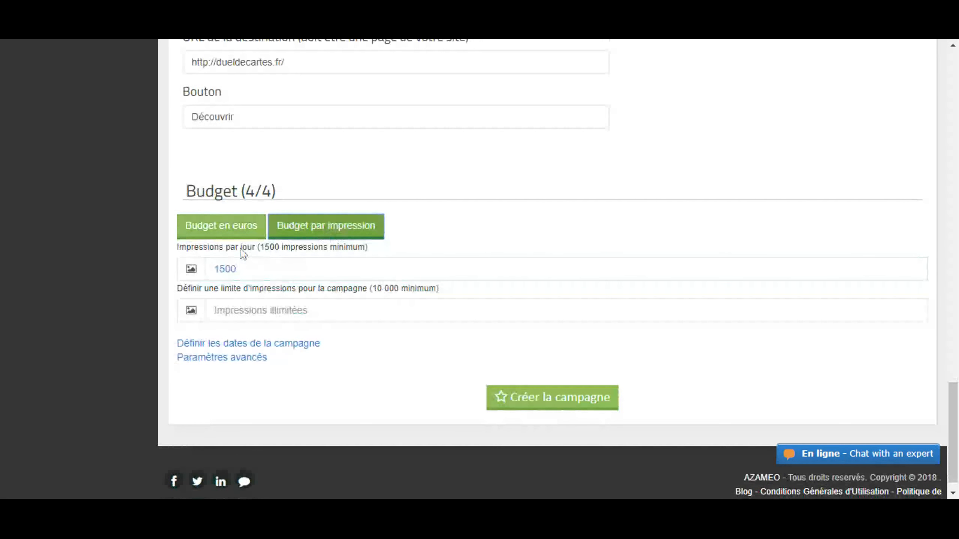
{"action": "left_click", "coordinate": [232, 227]}
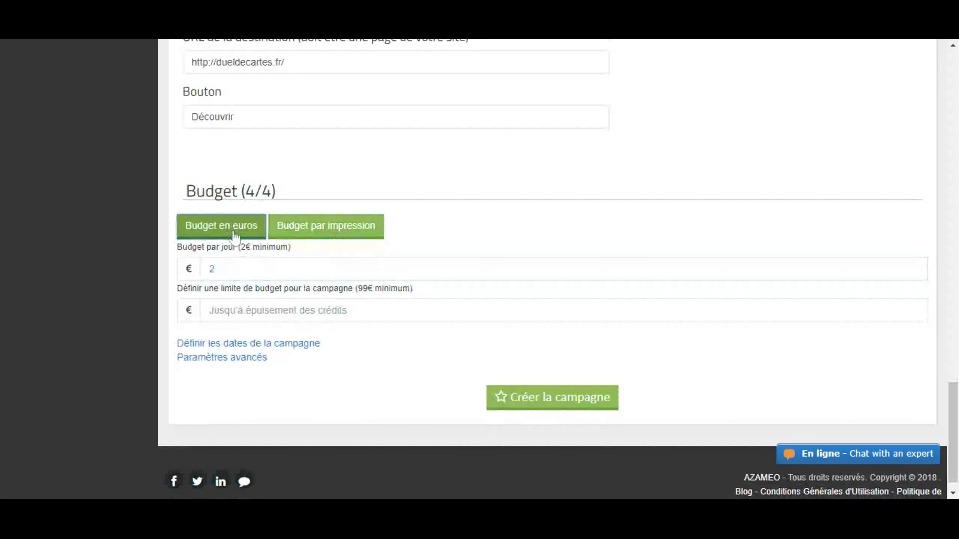
- Open the campaign's start and end date options for review
{"action": "left_click", "coordinate": [253, 344]}
{"action": "scroll", "coordinate": [252, 349], "scroll_direction": "down", "scroll_amount": 3}
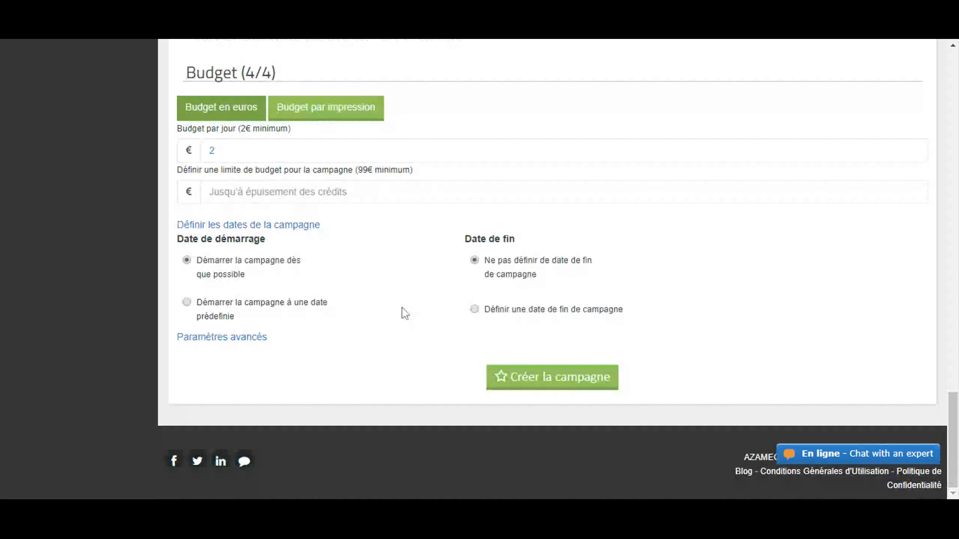
- Try a defined campaign end date of 16 May 2019 and return to having no end date
{"action": "left_click", "coordinate": [473, 310]}
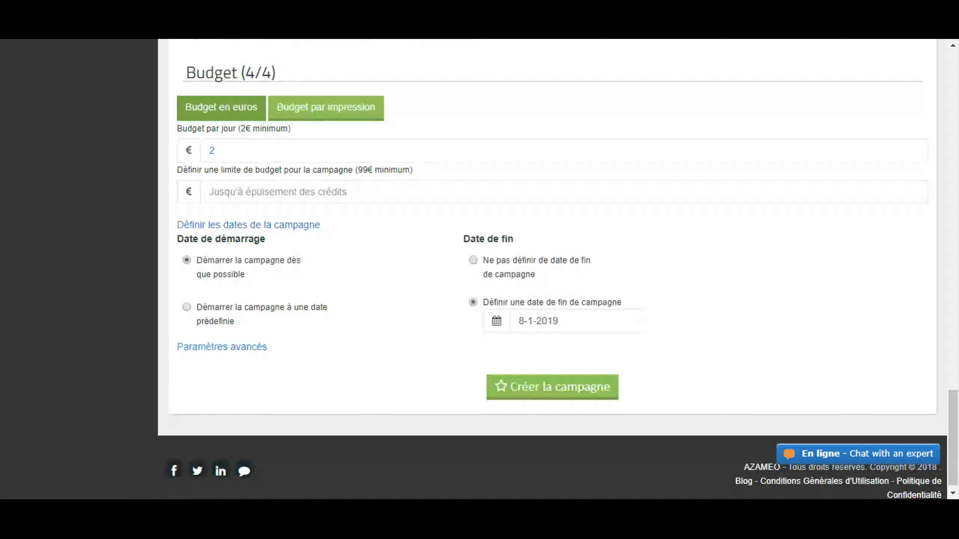
{"action": "left_click", "coordinate": [576, 321]}
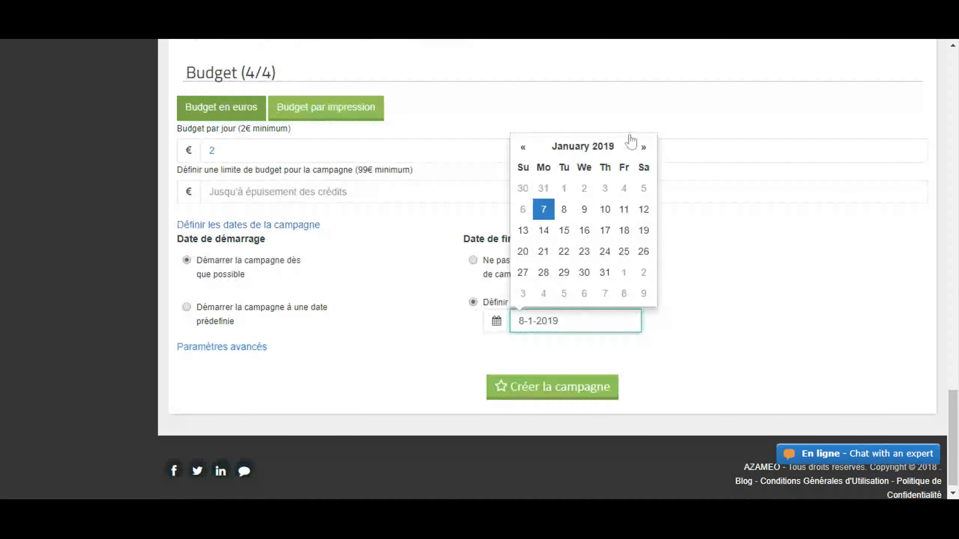
{"action": "left_click", "coordinate": [645, 147]}
{"action": "left_click", "coordinate": [645, 147]}
{"action": "left_click", "coordinate": [644, 147]}
{"action": "left_click", "coordinate": [644, 147]}
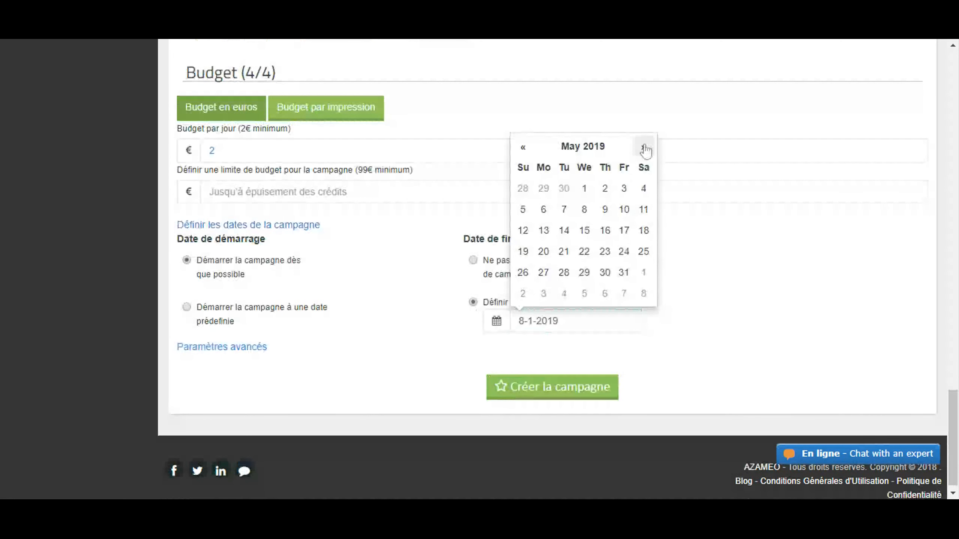
{"action": "left_click", "coordinate": [605, 231]}
{"action": "left_click", "coordinate": [474, 260]}
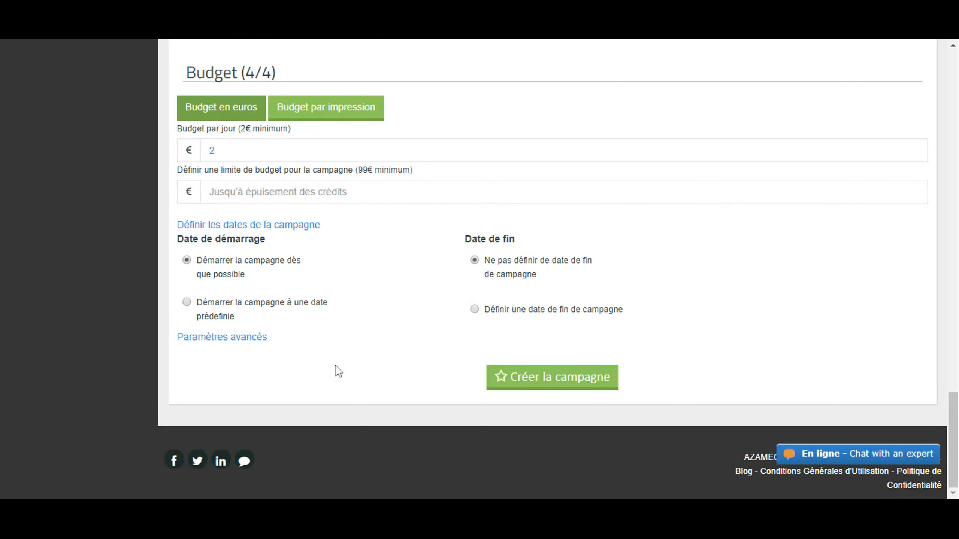
- Create the campaign with the configured budget and dates, and close the creation confirmation
{"action": "left_click", "coordinate": [526, 385]}
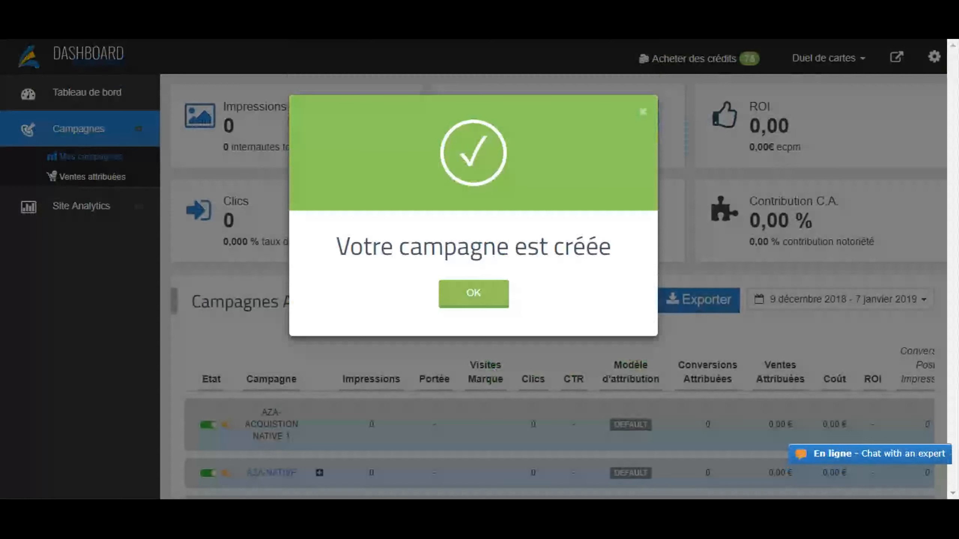
{"action": "left_click", "coordinate": [484, 307]}
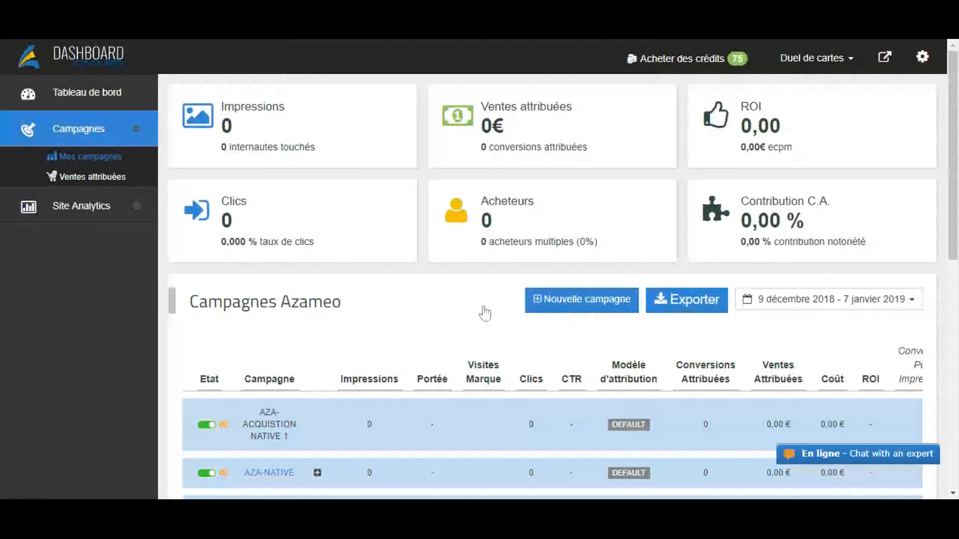